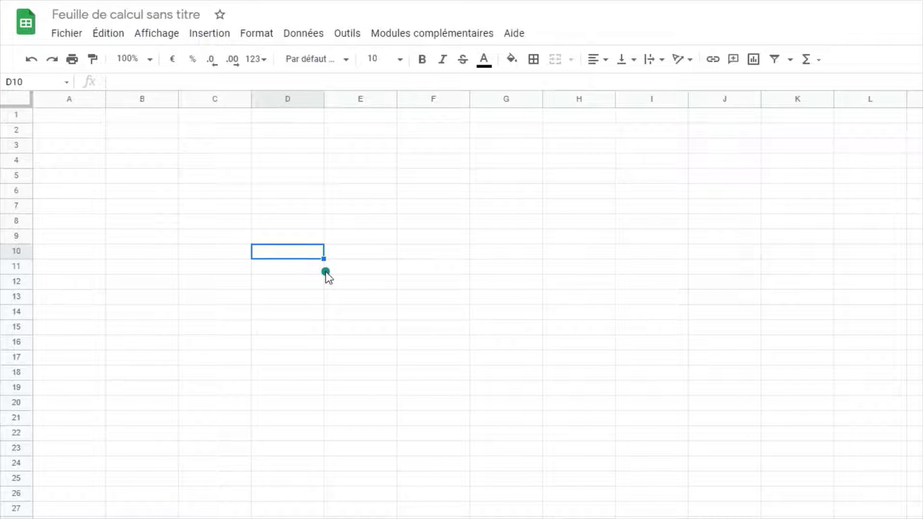
Select a block of cells starting at C5, then enter the value 1 in cell C7
drag(189, 175, 458, 273)
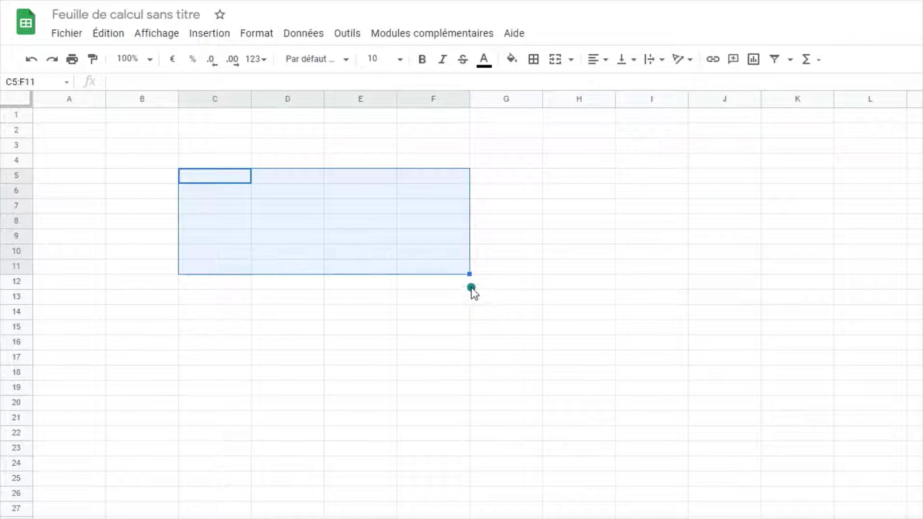
click(462, 342)
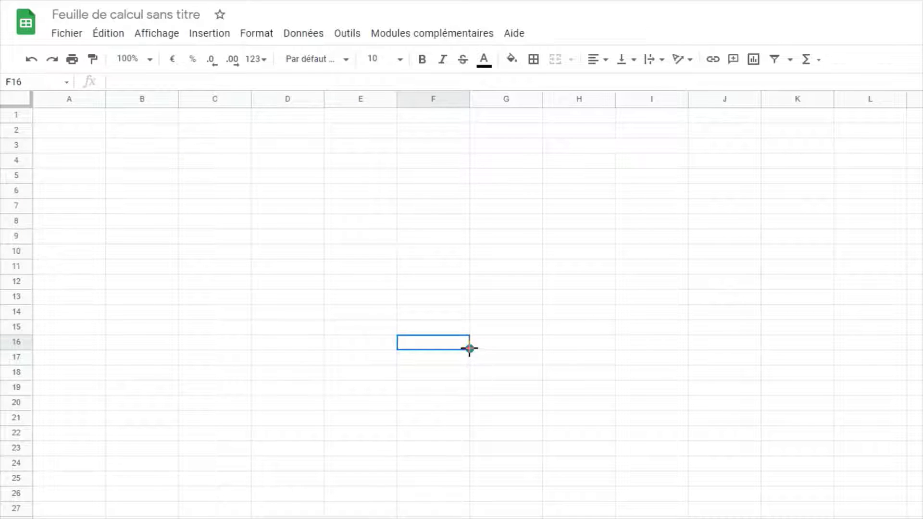
key(ctrl+z)
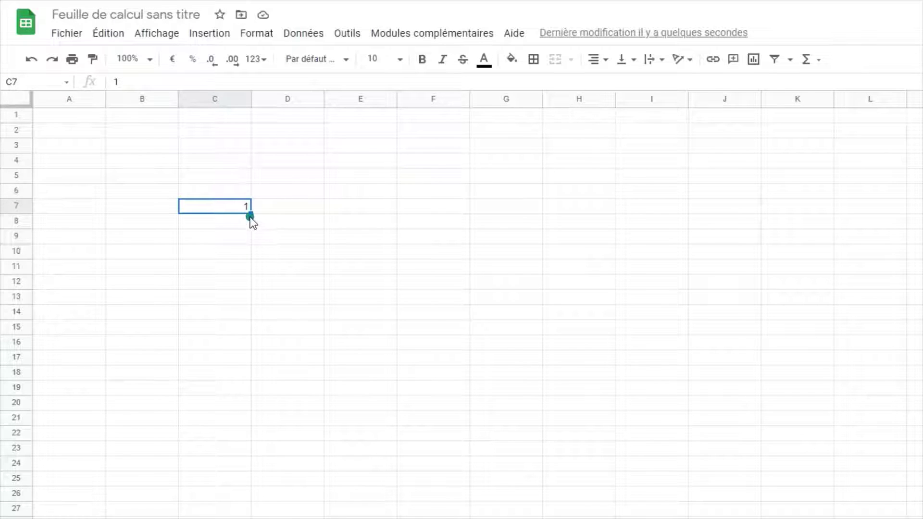
Fill the 1 in C7 right to F7, down to C13, left into B7, and up to C2
drag(257, 221, 435, 210)
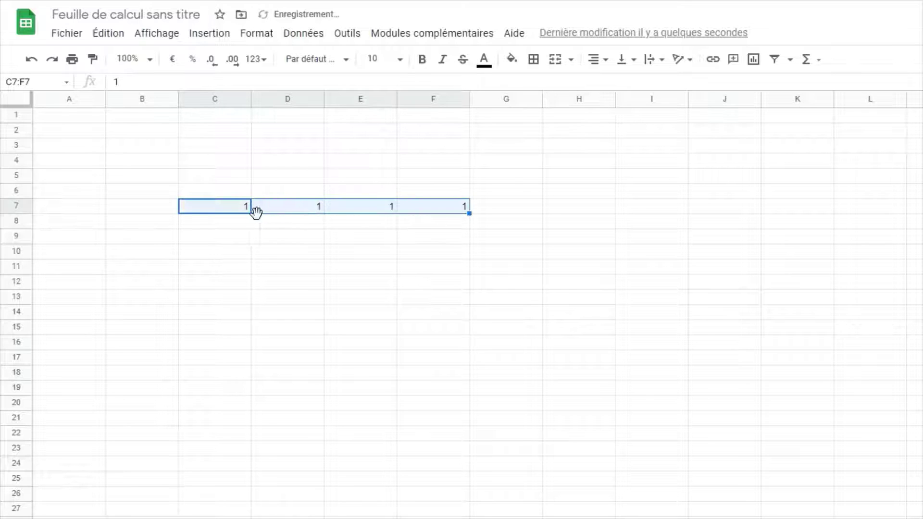
click(220, 212)
drag(251, 215, 250, 301)
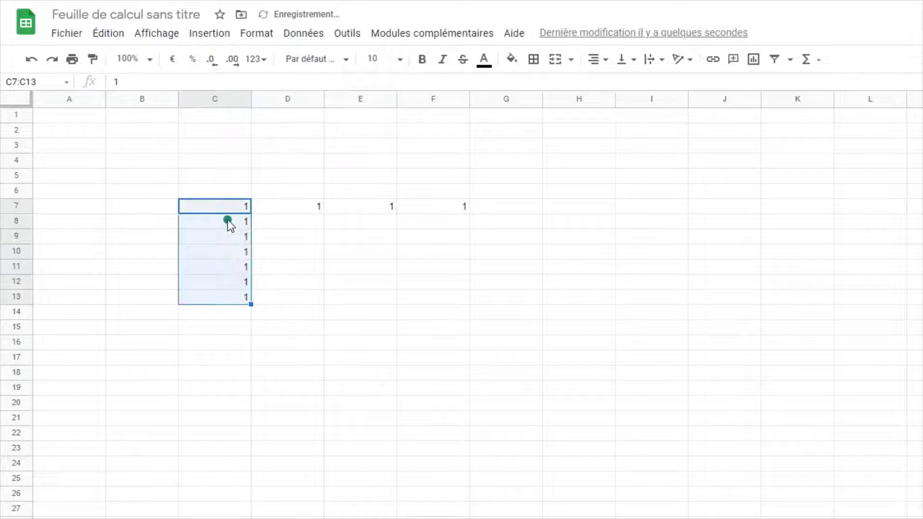
click(219, 202)
drag(251, 213, 128, 218)
click(213, 211)
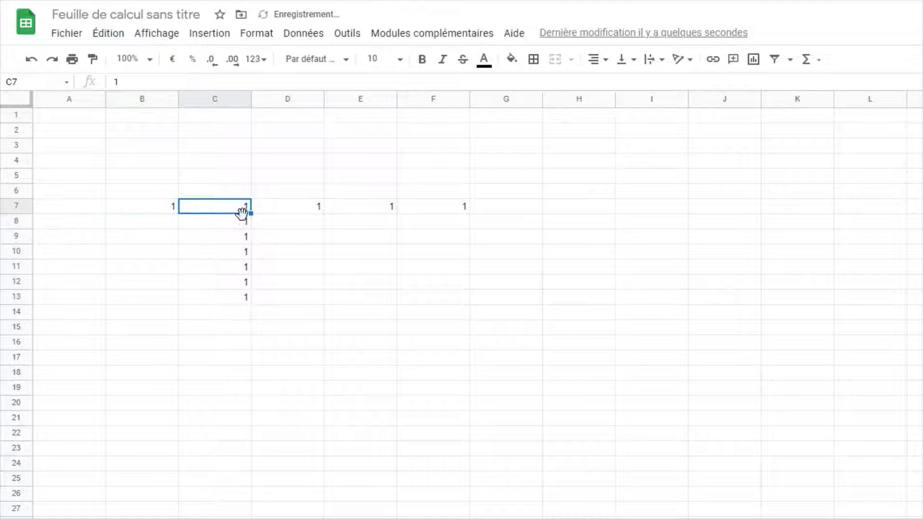
drag(251, 214, 251, 129)
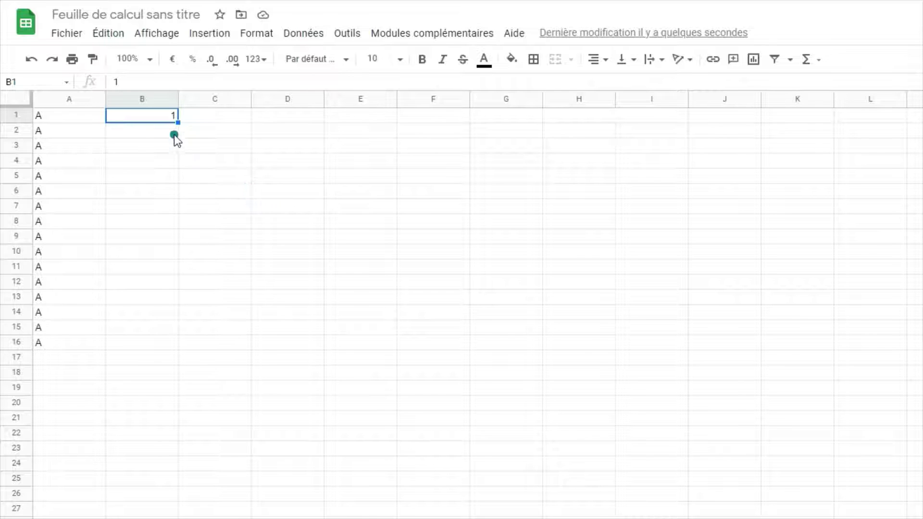
Auto-fill 1 down column B to match the entries in column A
double_click(178, 122)
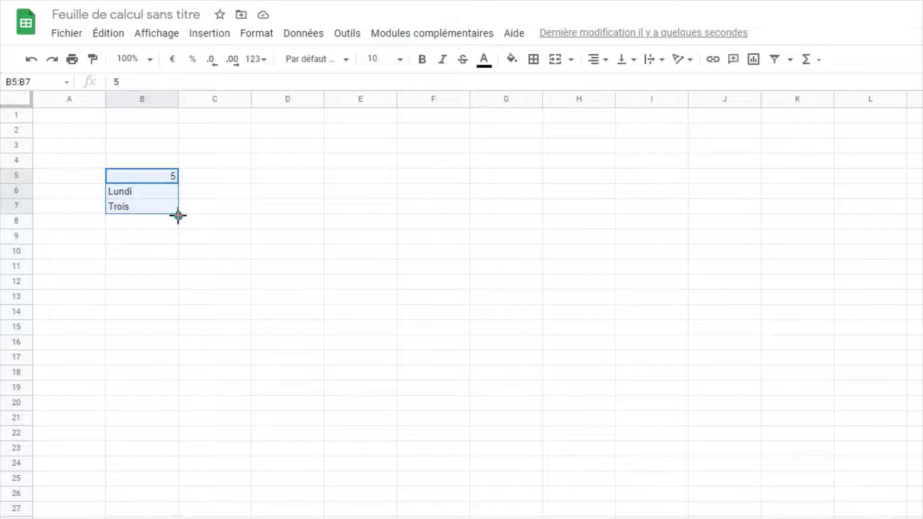
Extend 5, Lundi and Trois from B5:B7 across to column E
drag(178, 216, 356, 218)
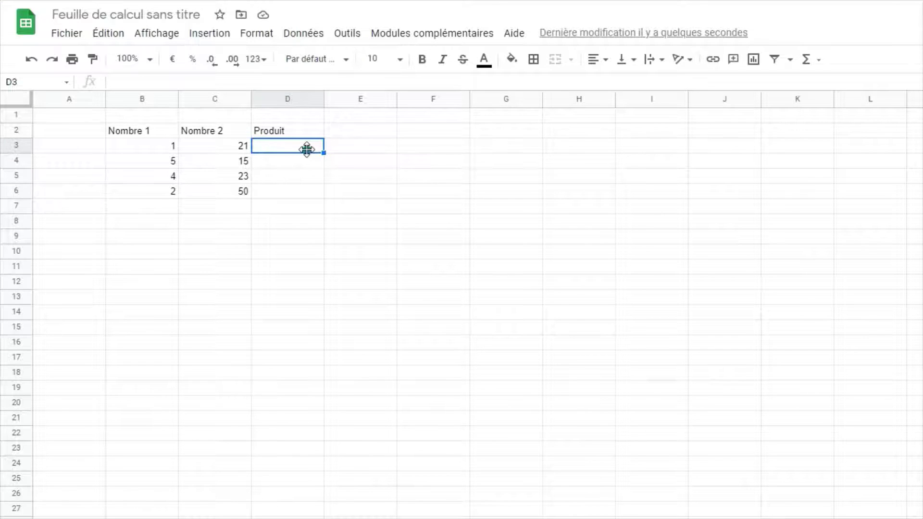
Enter =B3*C3 in D3 to show 21, then undo the suggested fill down column D
text(=)
key(Left)
key(Left)
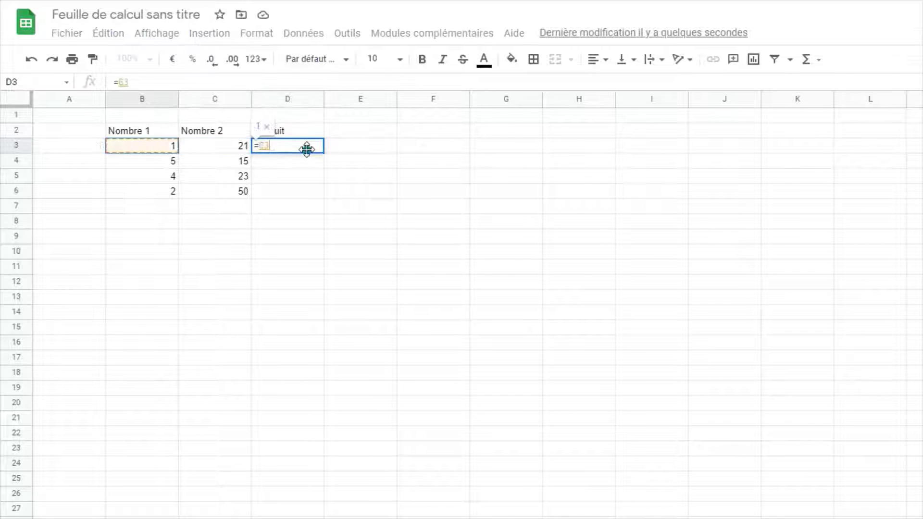
text(*)
key(Left)
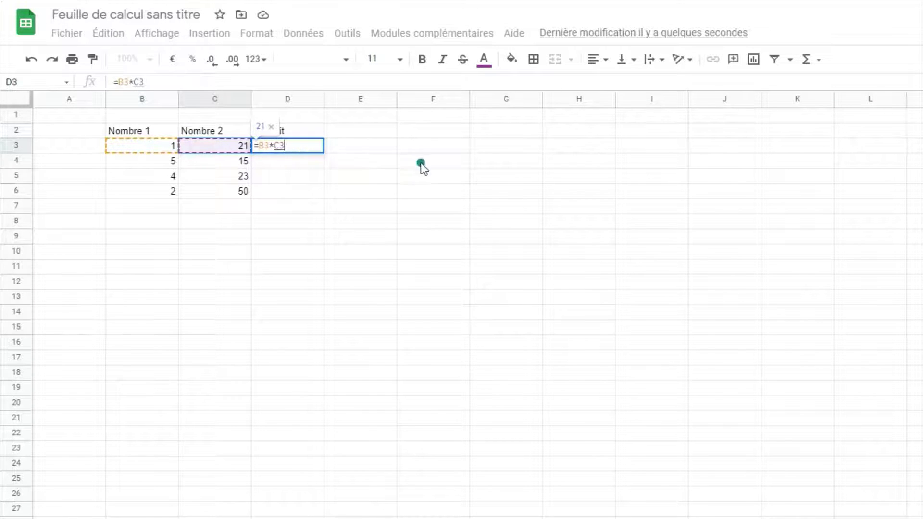
key(Return)
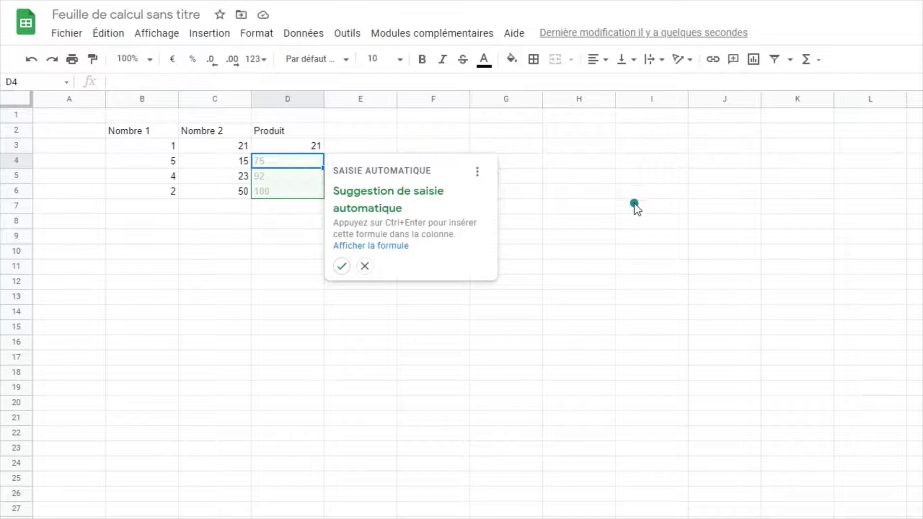
click(346, 266)
key(ctrl+z)
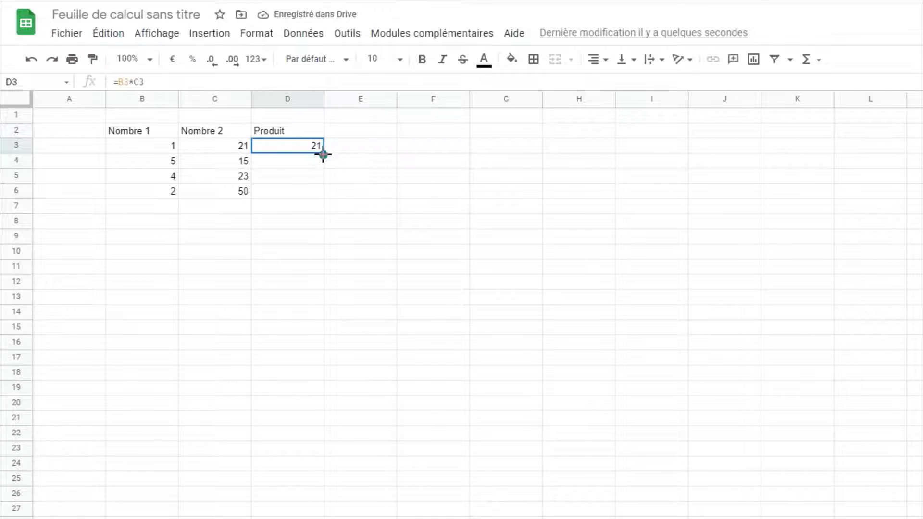
Fill the =B3*C3 formula from D3 down through D6
drag(323, 154, 320, 192)
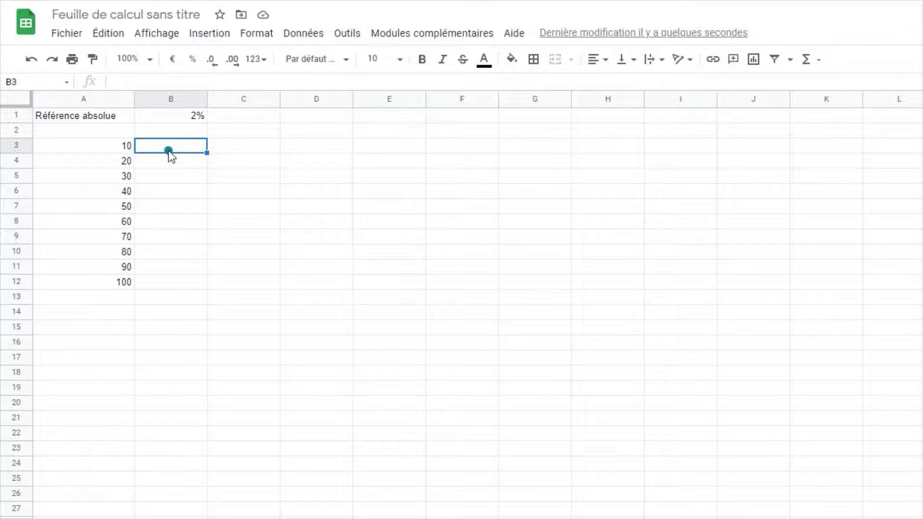
Enter =A3*$B$1 in B3 and fill it down to B12
text(=A3)
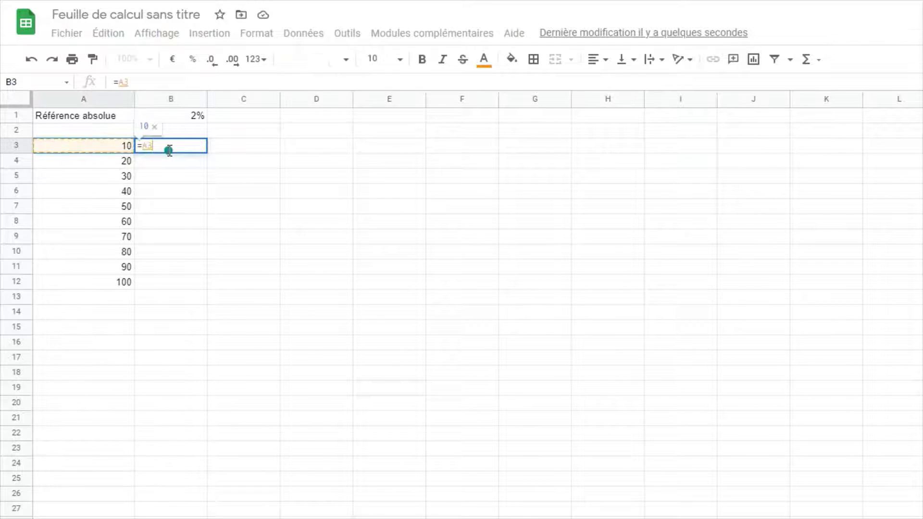
text(*B1)
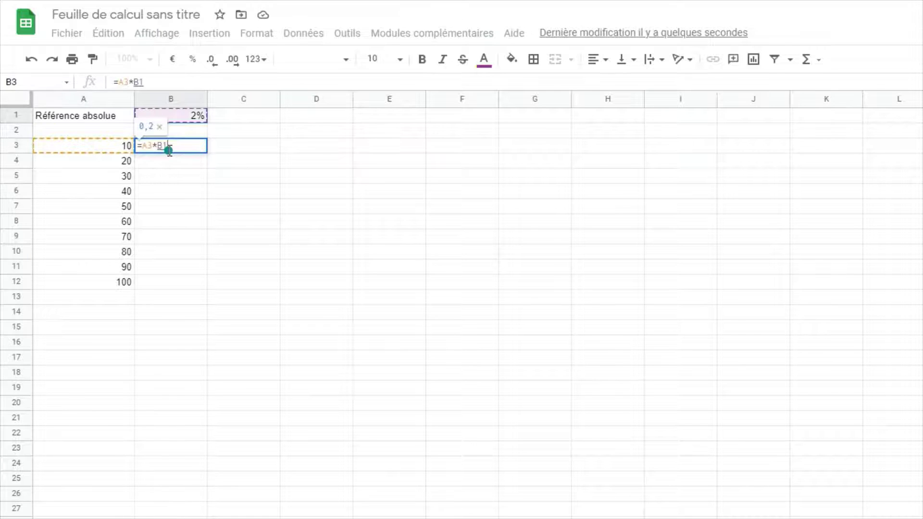
key(F4)
key(Return)
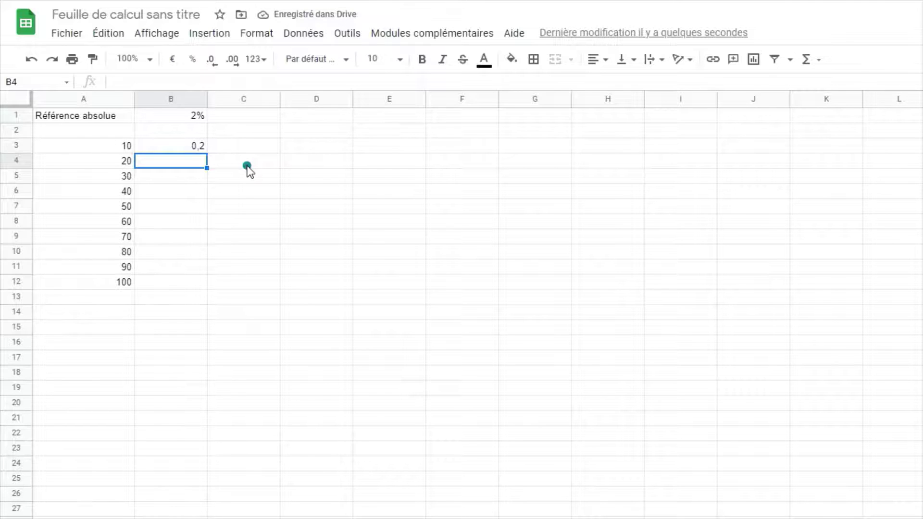
click(183, 144)
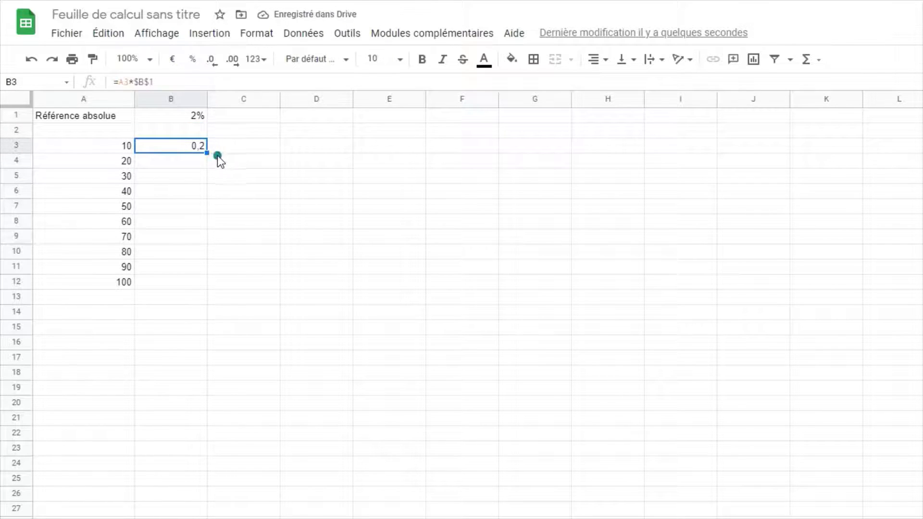
drag(211, 154, 204, 284)
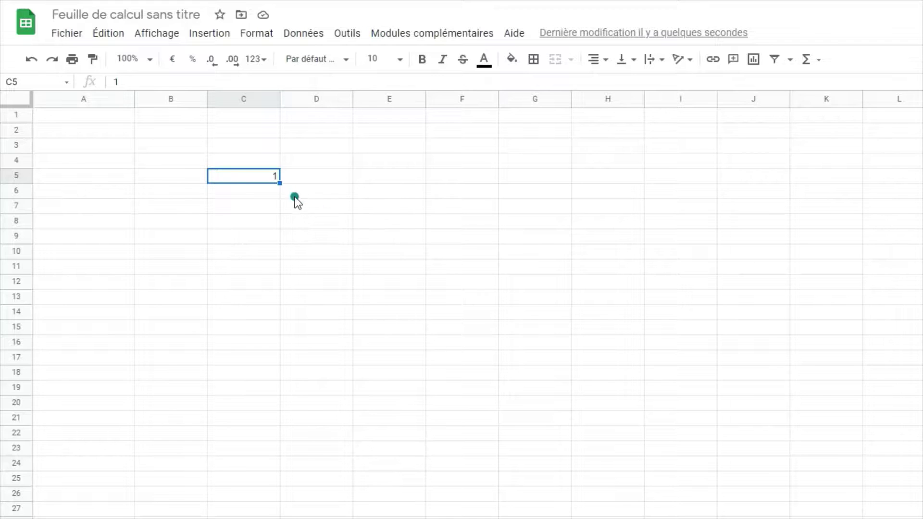
Undo a plain copy of 1, then extend 51, 55 to 87 and 51,25, 48,22 to 23,98
drag(279, 183, 291, 275)
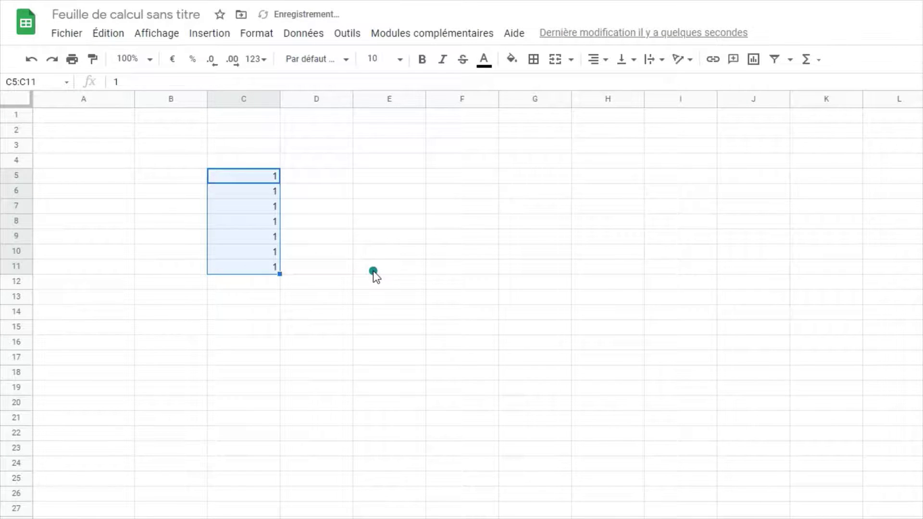
key(ctrl+z)
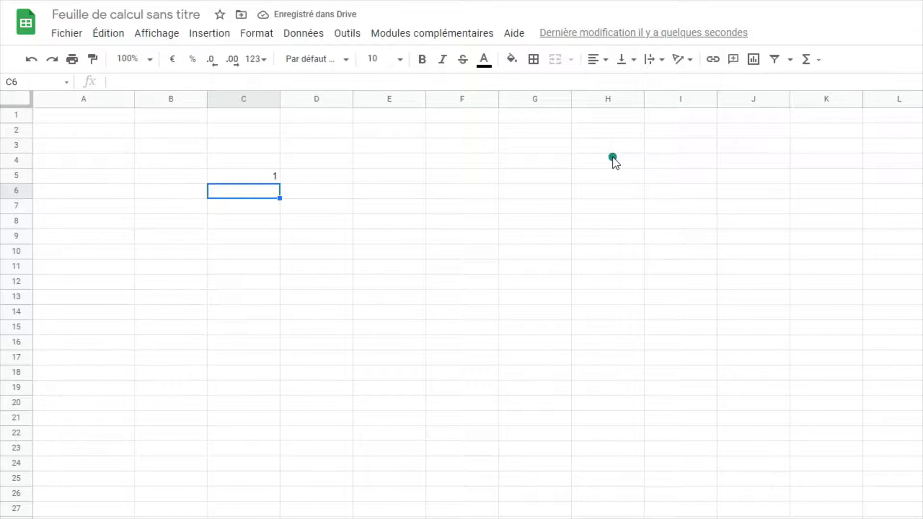
text(2)
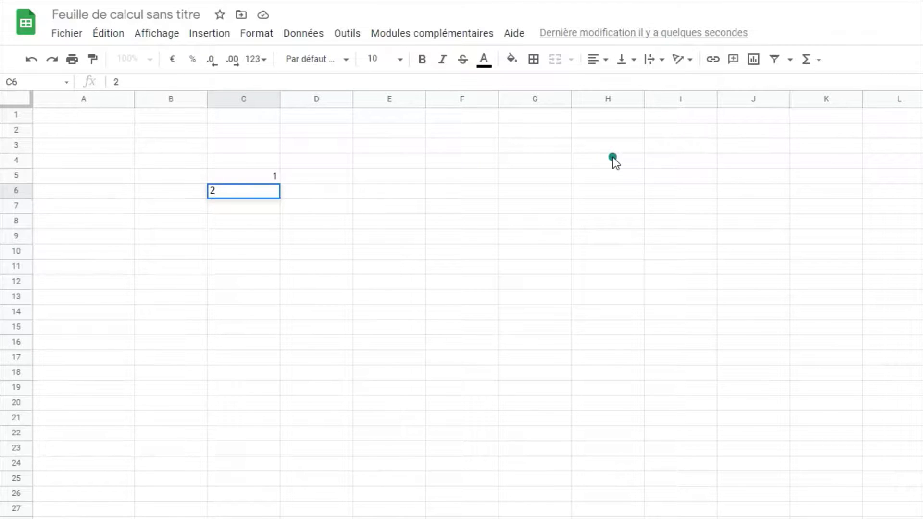
drag(246, 179, 290, 288)
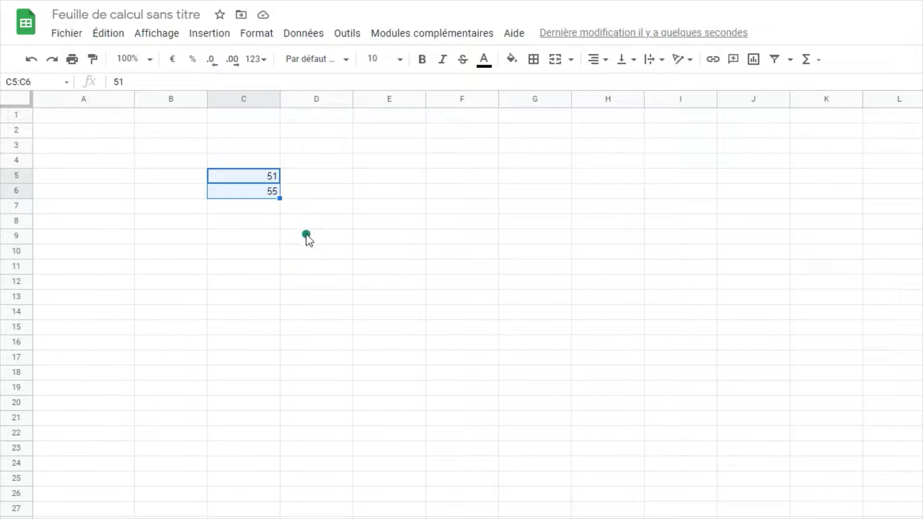
drag(279, 201, 280, 313)
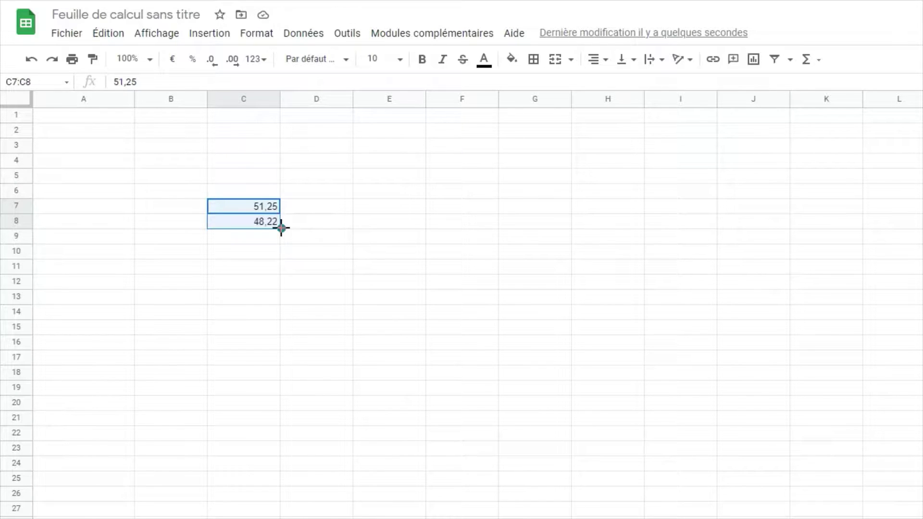
drag(281, 227, 279, 347)
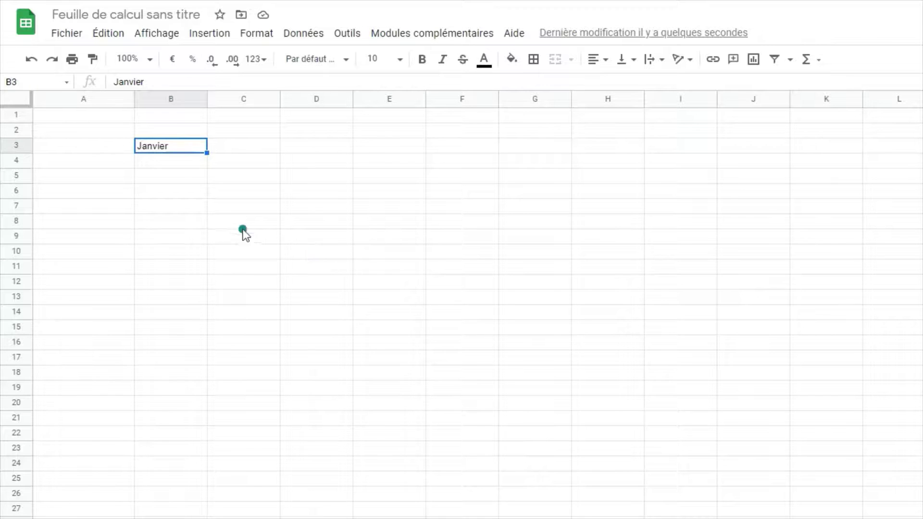
Fill months from Janvier, every third month from Janvier/Avril, uppercase from JANVIER, and weekdays from Lundi
drag(207, 153, 204, 267)
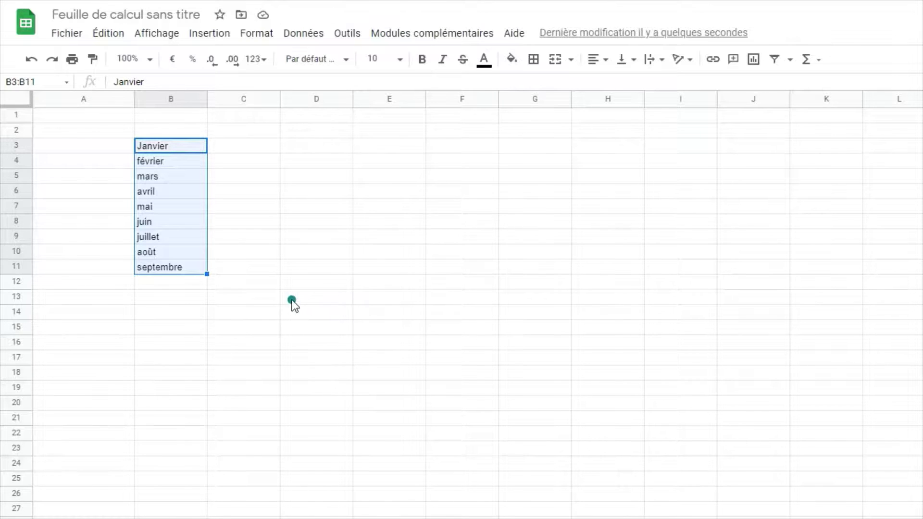
key(ctrl+z)
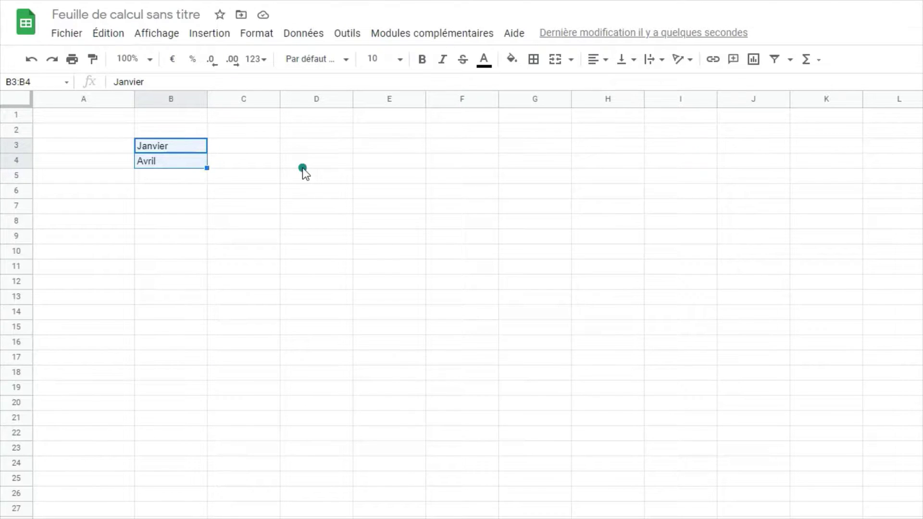
drag(207, 168, 227, 282)
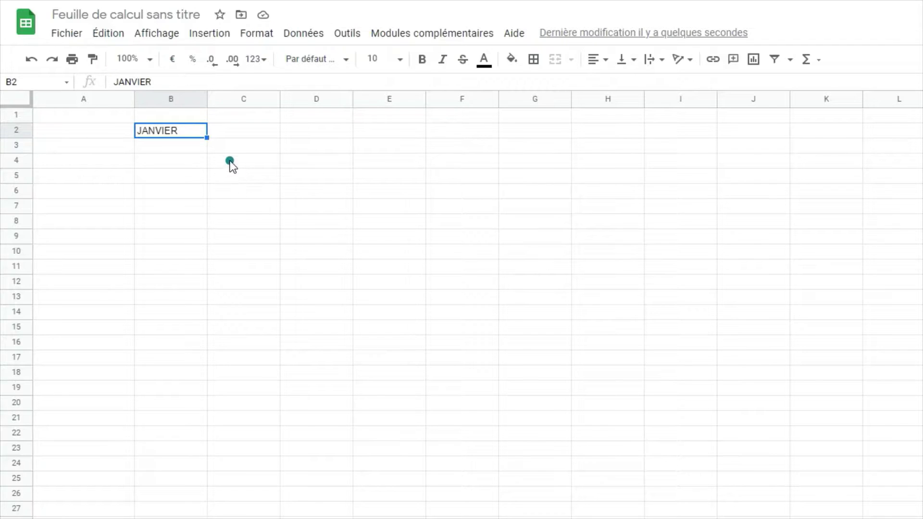
drag(204, 136, 219, 214)
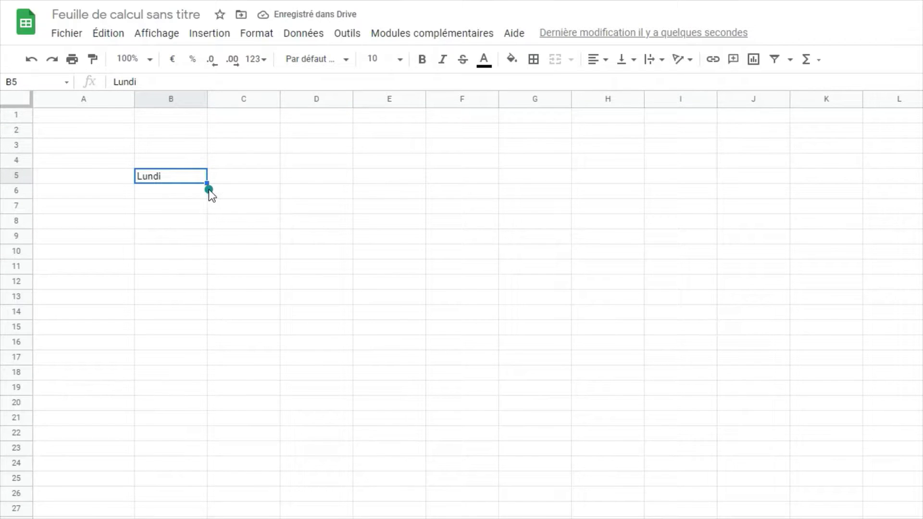
drag(207, 183, 212, 290)
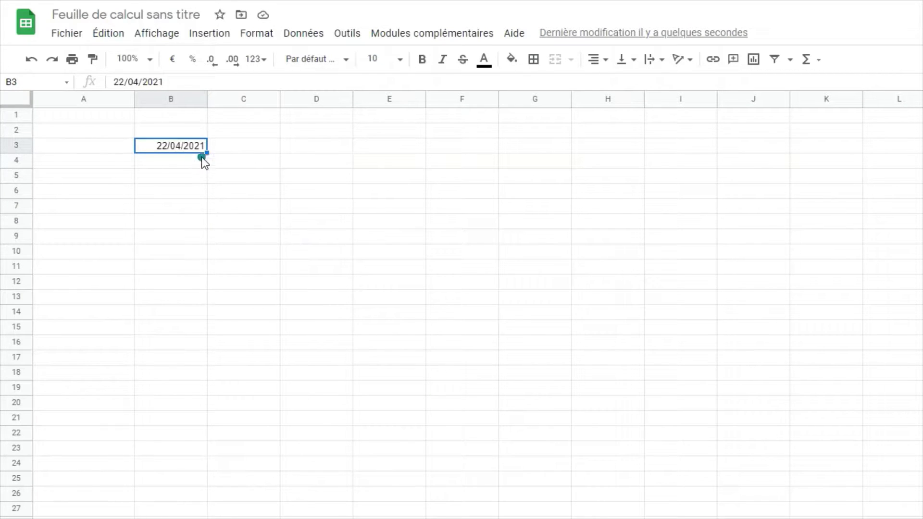
Undo a daily date fill, add 27/04/2021 in B4, and extend the five-day dates to 11/06/2021
drag(208, 158, 223, 262)
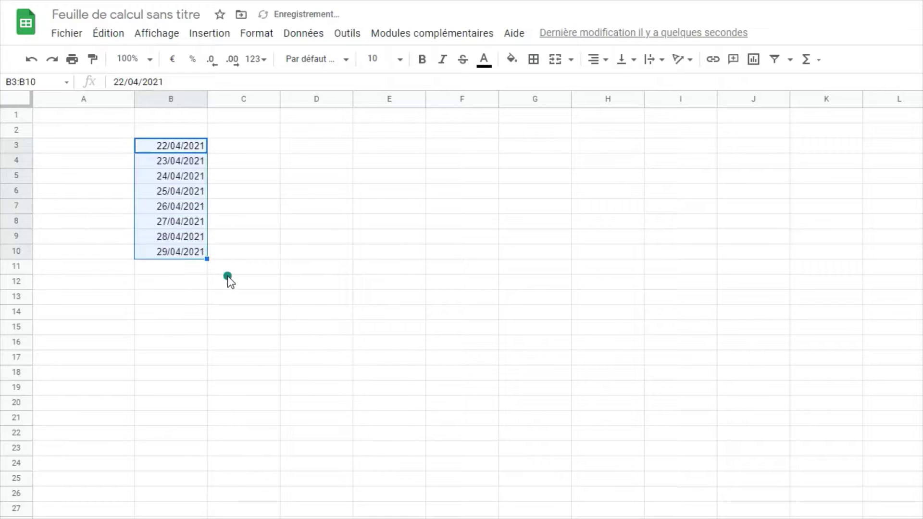
key(ctrl+z)
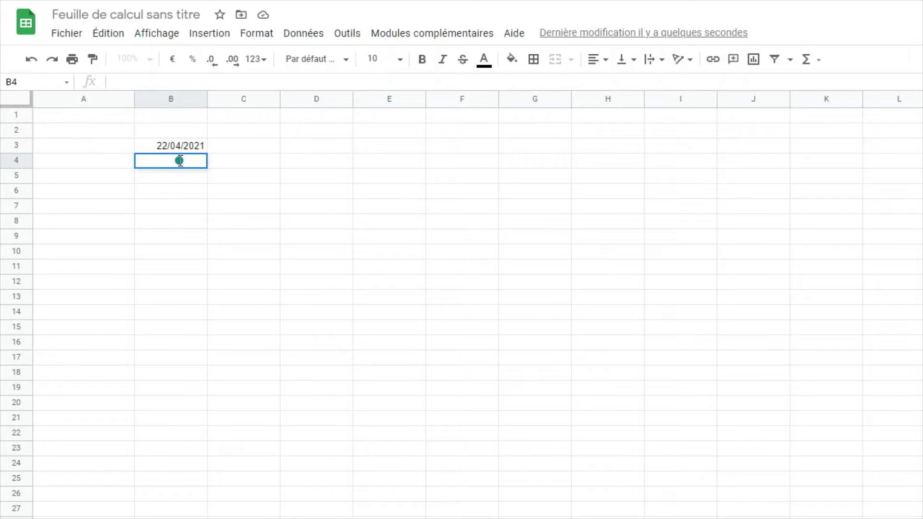
text(27/04/)
text(2021)
key(Return)
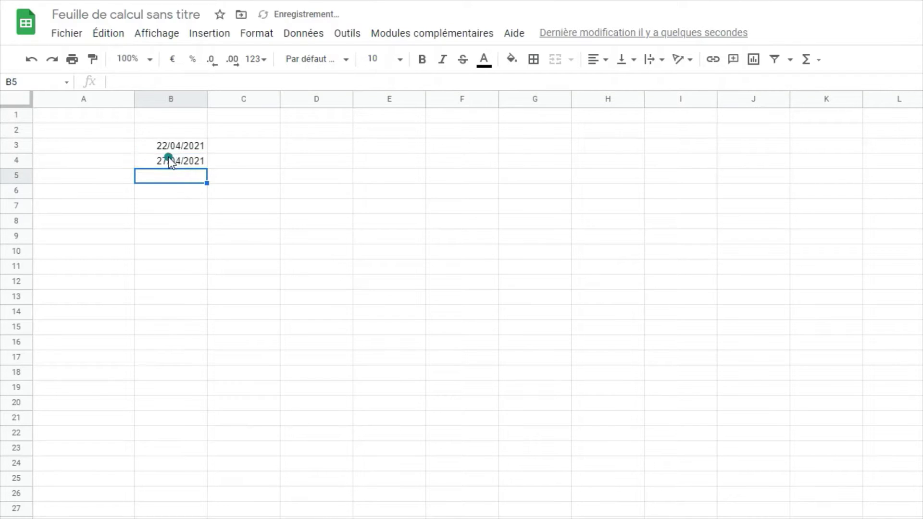
drag(151, 145, 206, 305)
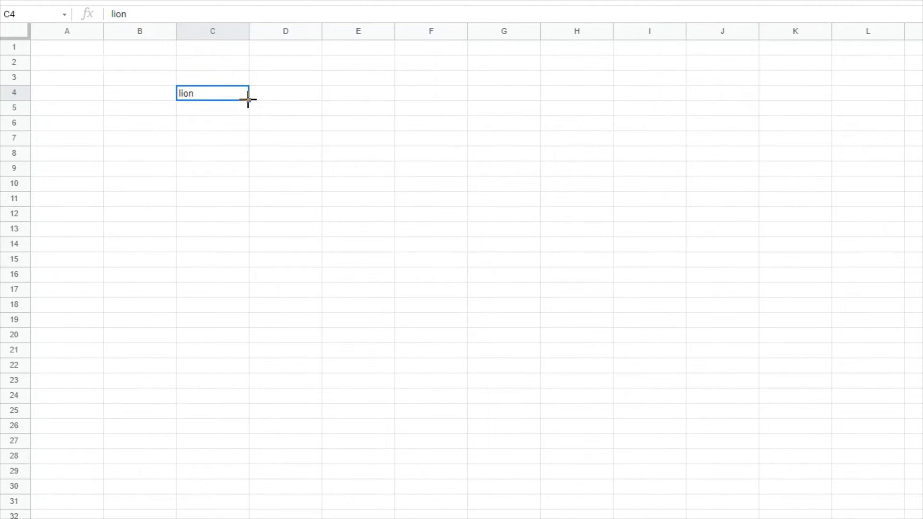
Fill lion as copies, 2 lions/lion 1 as numbered series to row 14, and les 2 lions unchanged
drag(248, 99, 254, 207)
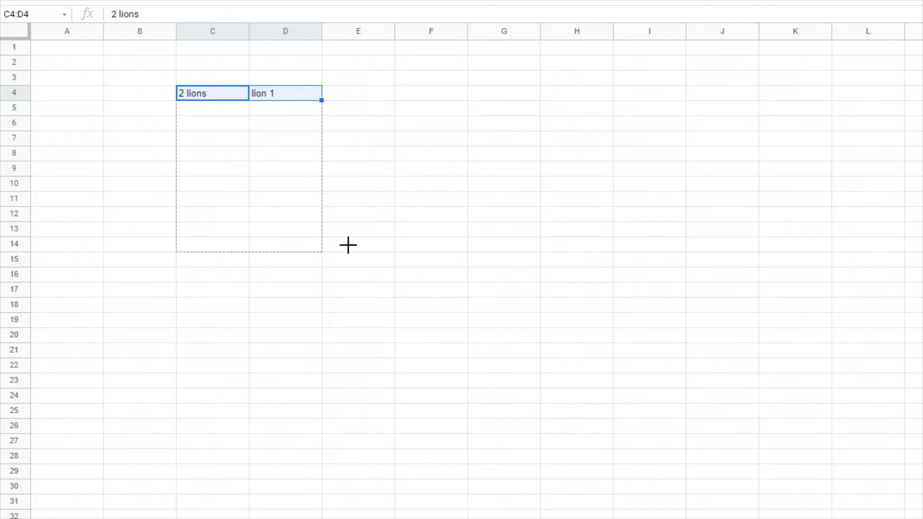
drag(322, 101, 350, 249)
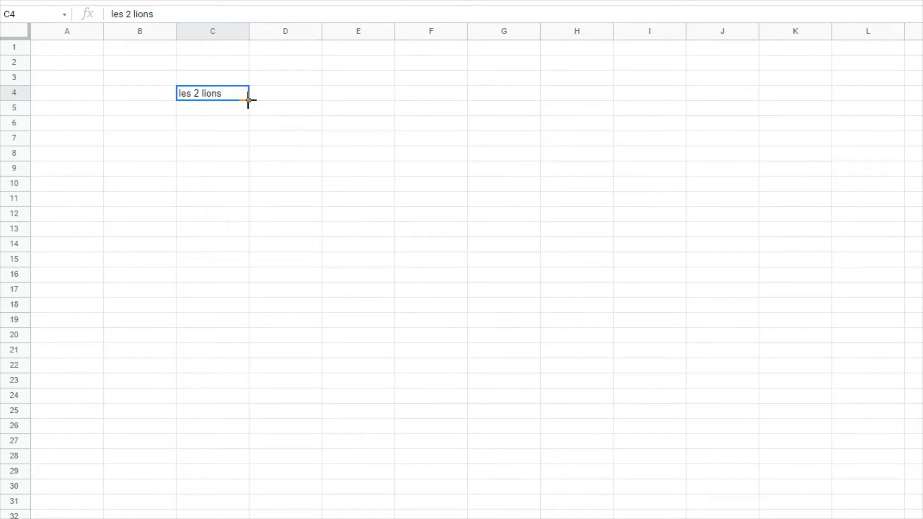
drag(248, 100, 253, 206)
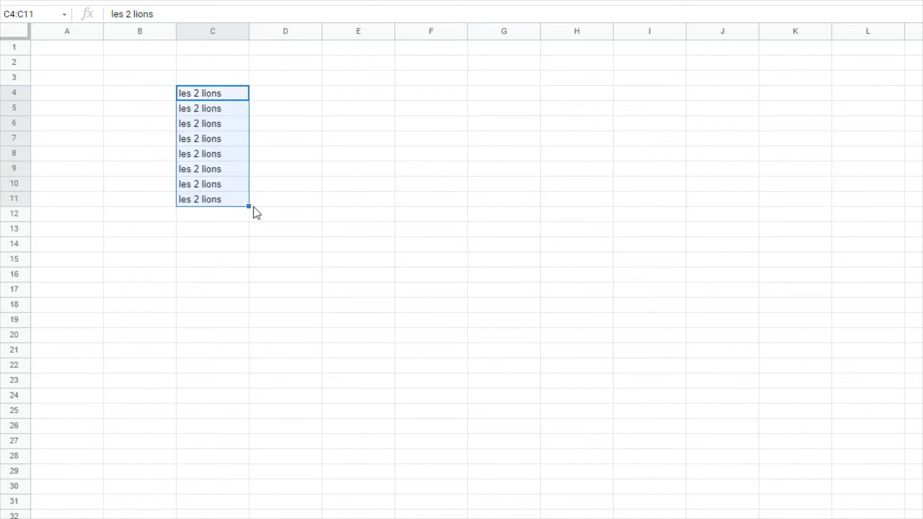